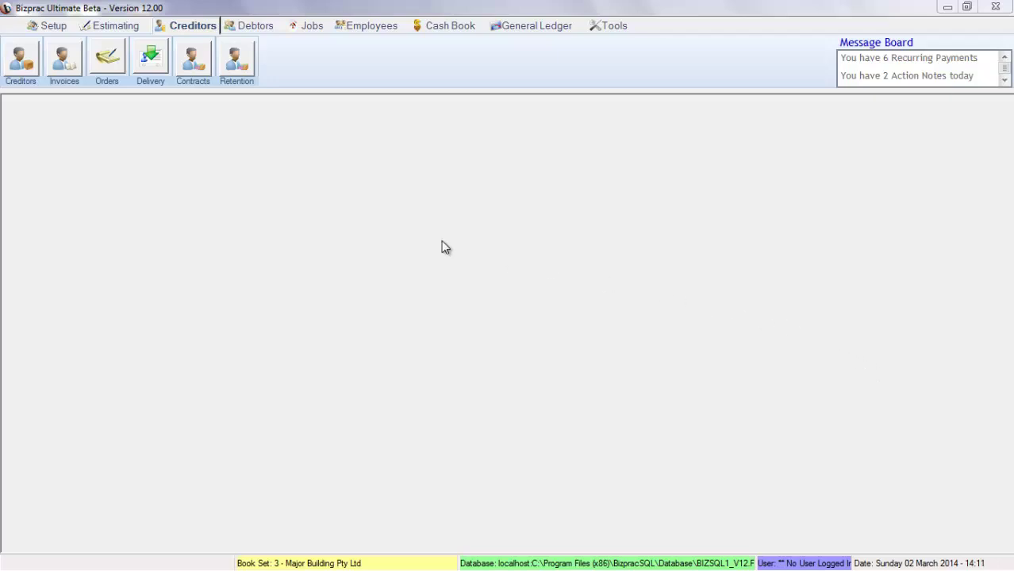
- Open the Current Creditor Invoices list from the Creditors tab's Invoices button
click(63, 57)
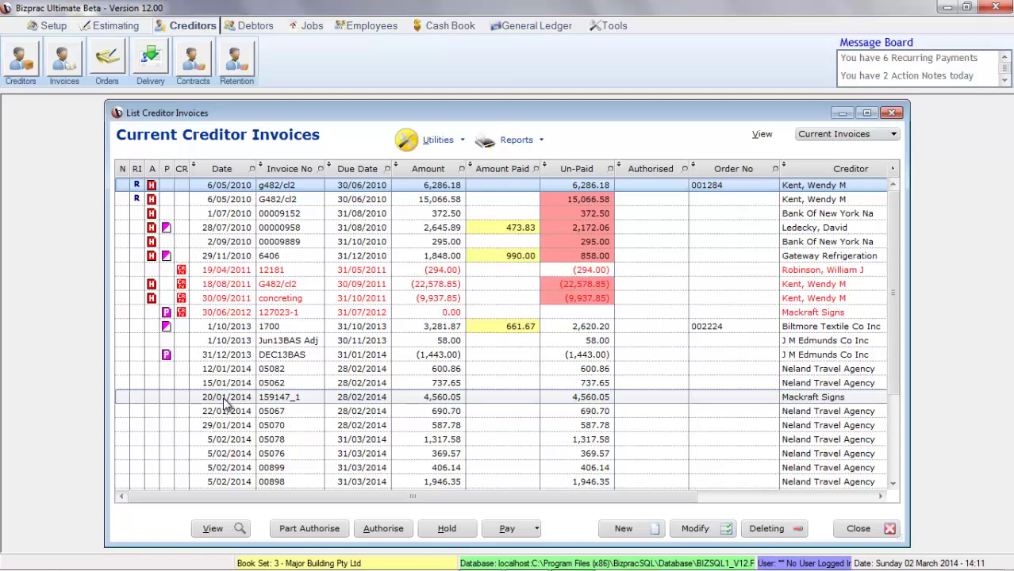
- Try sorting by Invoice No, Due Date, Amount, Amount Paid, Un-Paid and Authorised, finishing sorted by Creditor
click(292, 171)
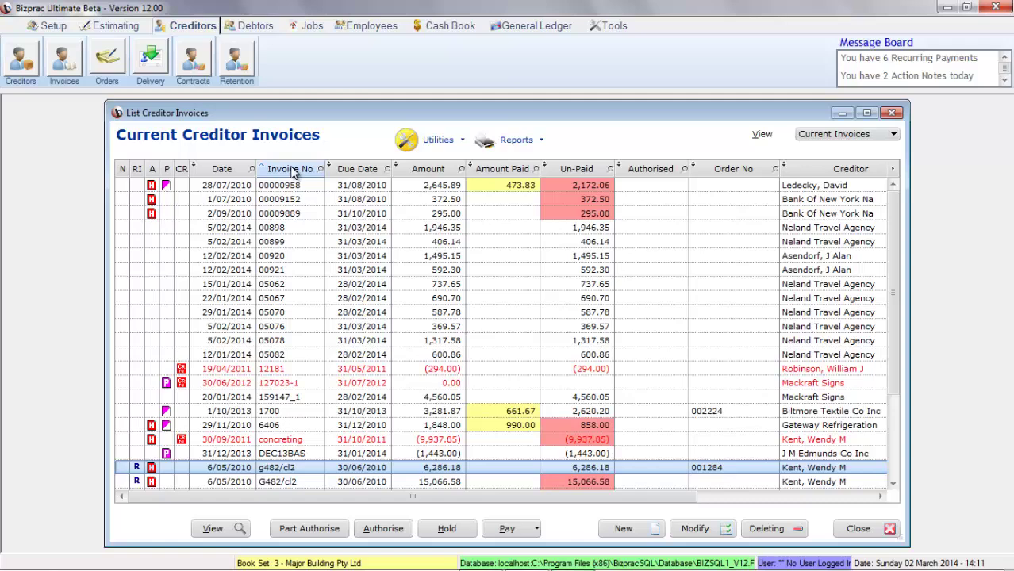
click(356, 171)
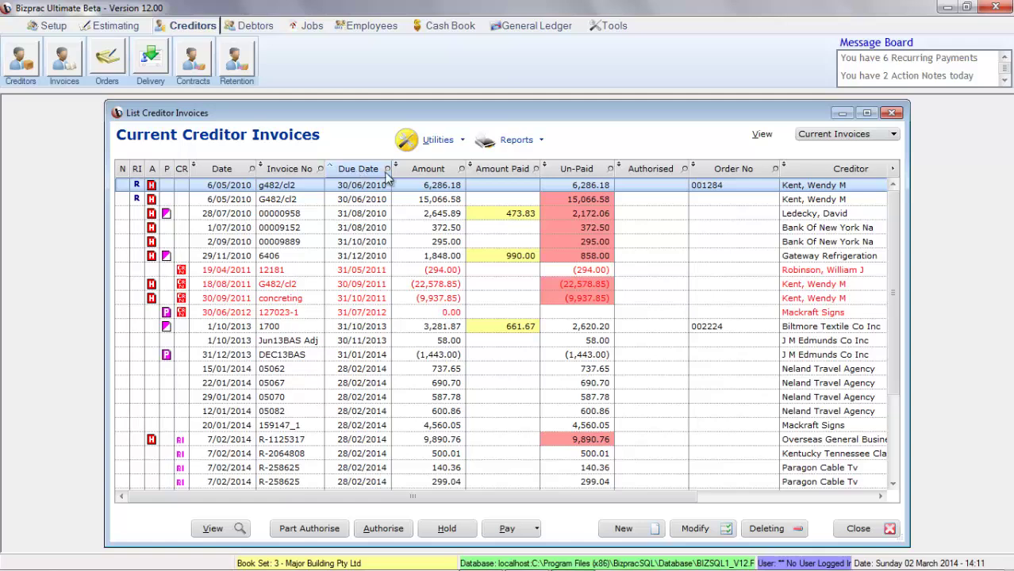
click(429, 171)
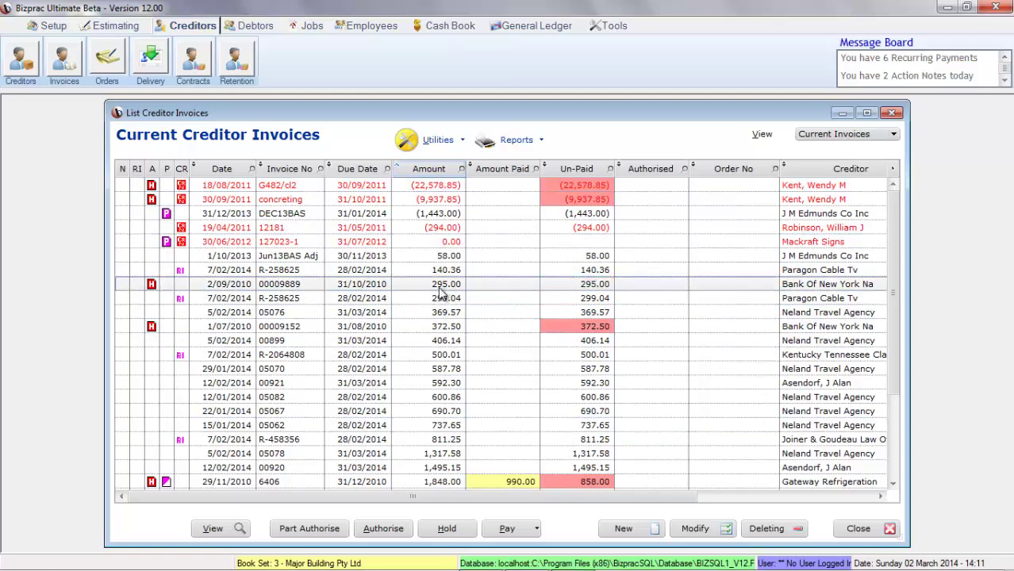
click(503, 169)
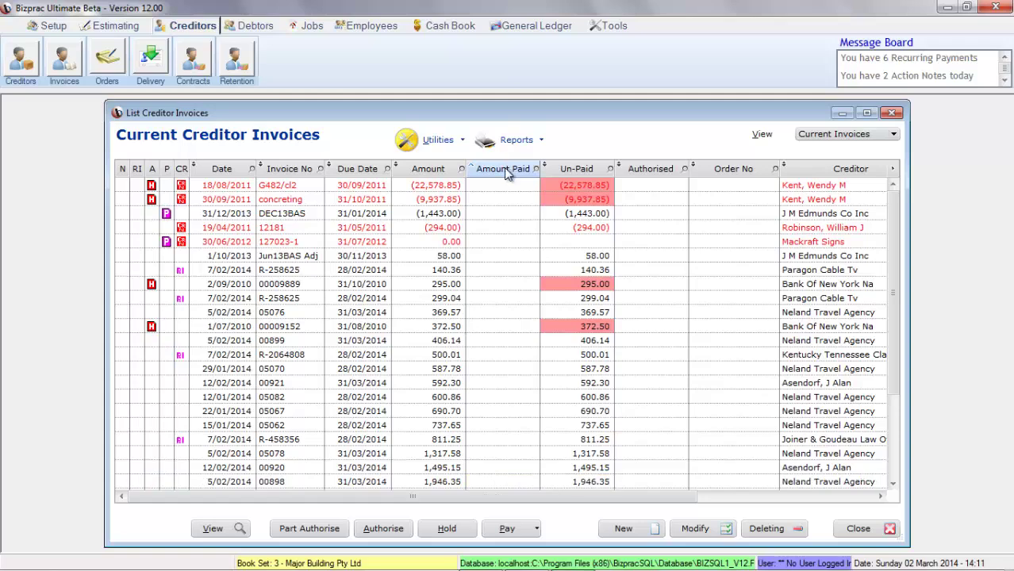
click(506, 169)
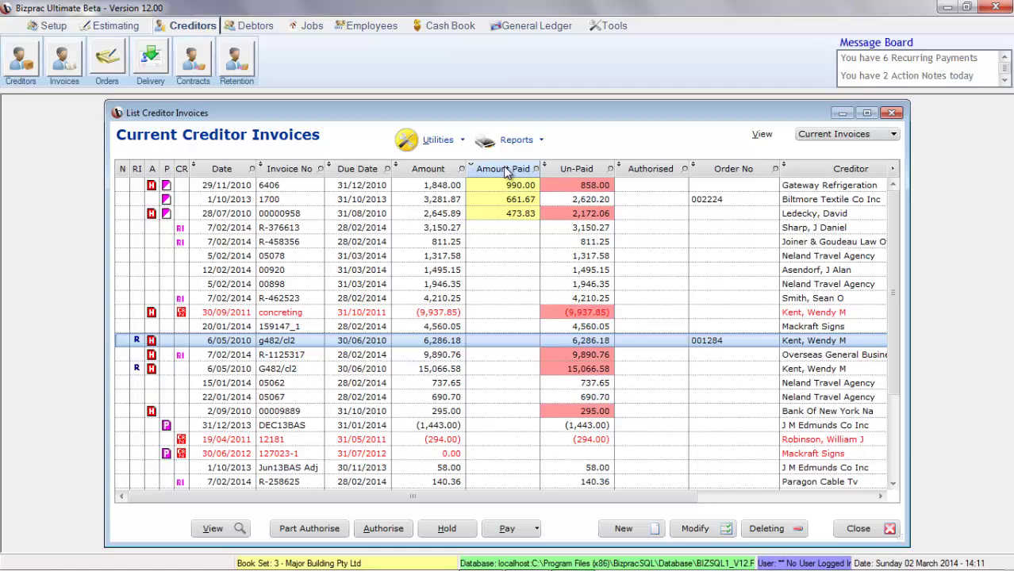
click(579, 169)
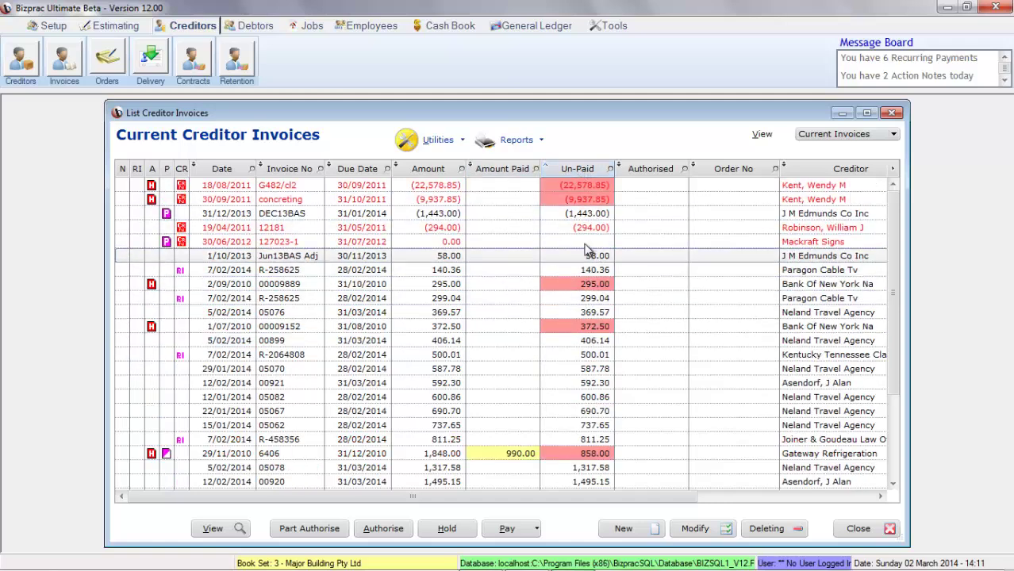
click(655, 170)
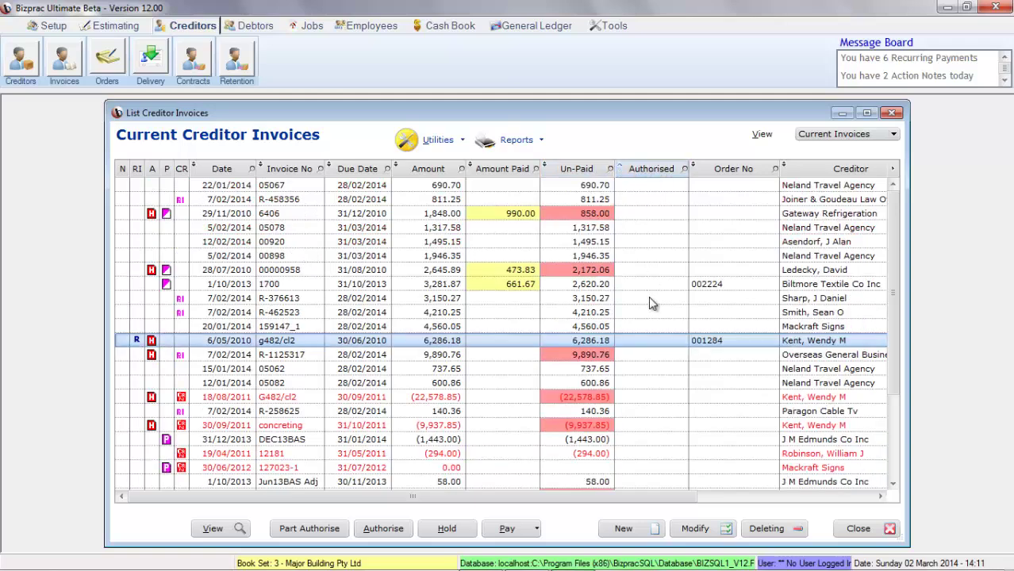
click(849, 169)
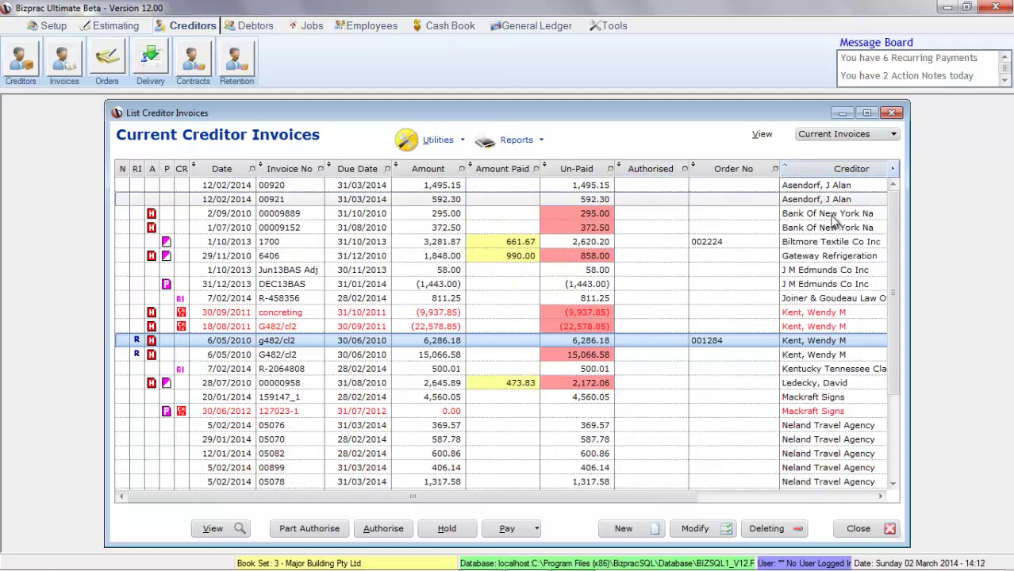
mouse_move(894, 256)
mouse_down()
mouse_move(890, 335)
mouse_move(897, 290)
mouse_up()
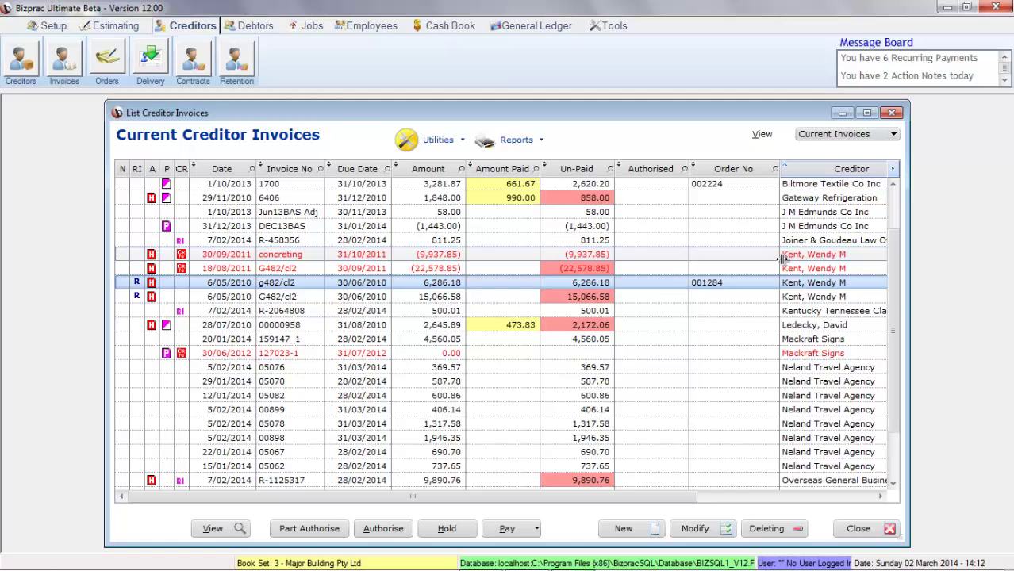
click(807, 258)
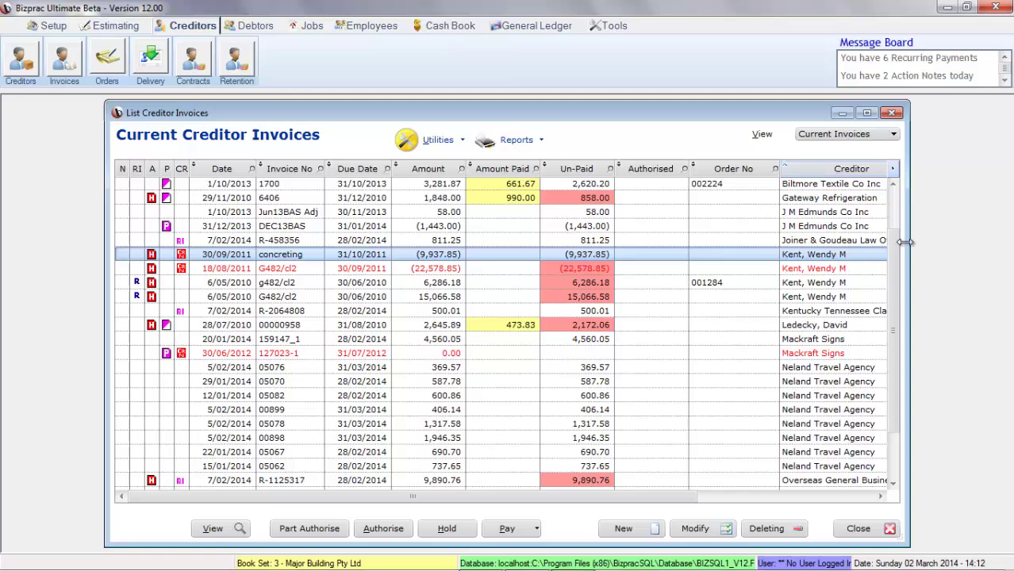
drag(909, 242, 966, 243)
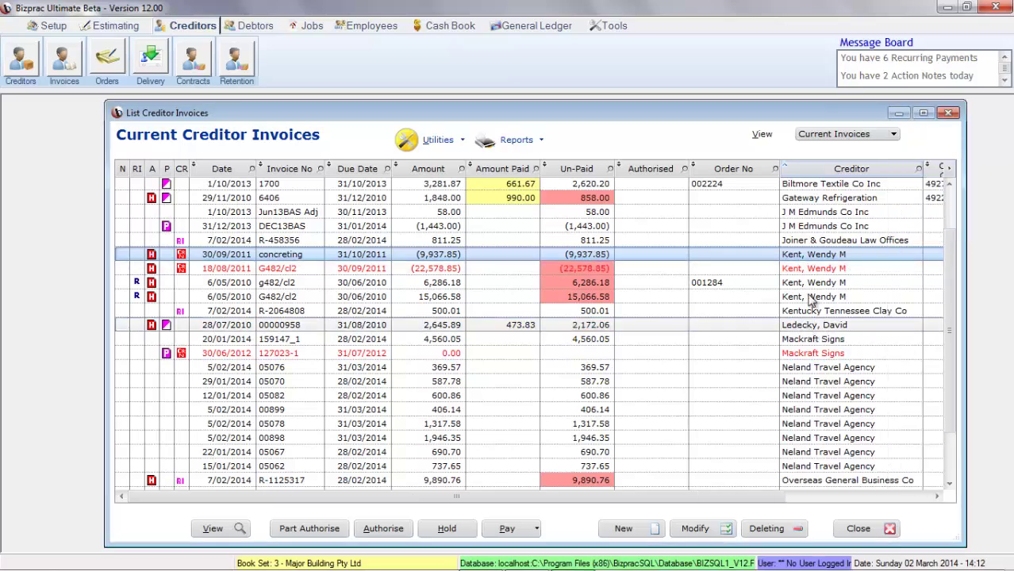
right_click(856, 256)
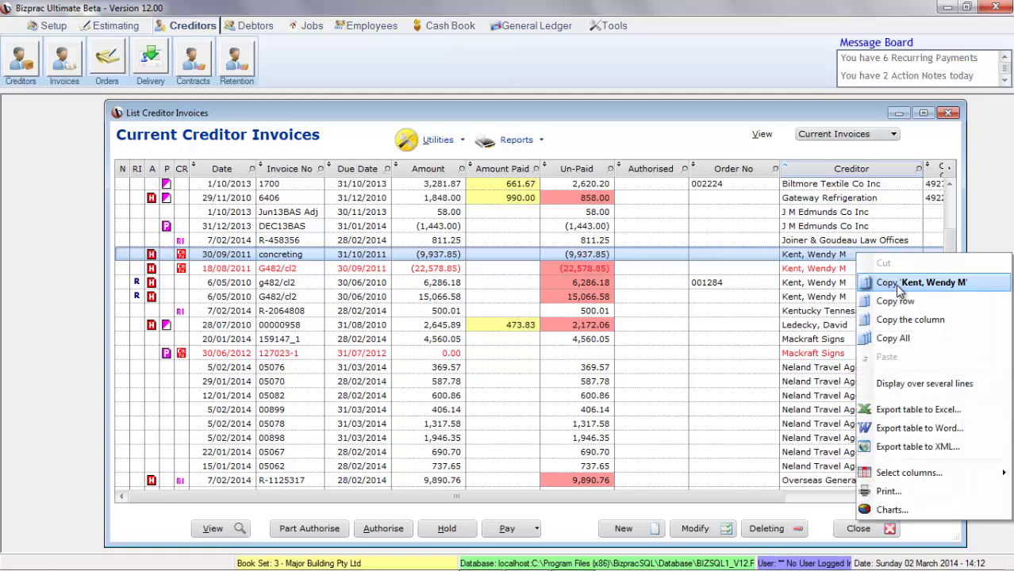
click(895, 284)
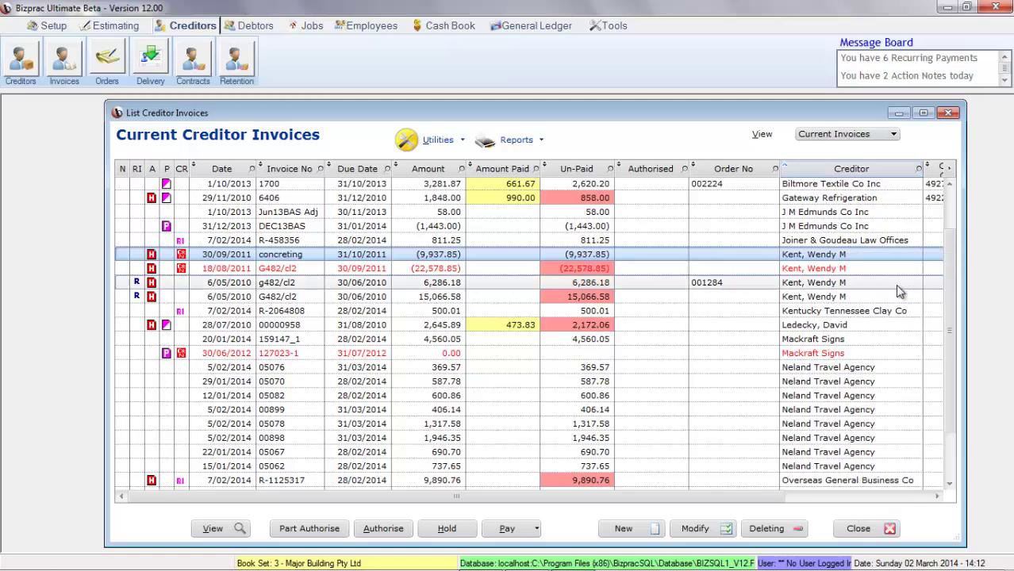
right_click(920, 175)
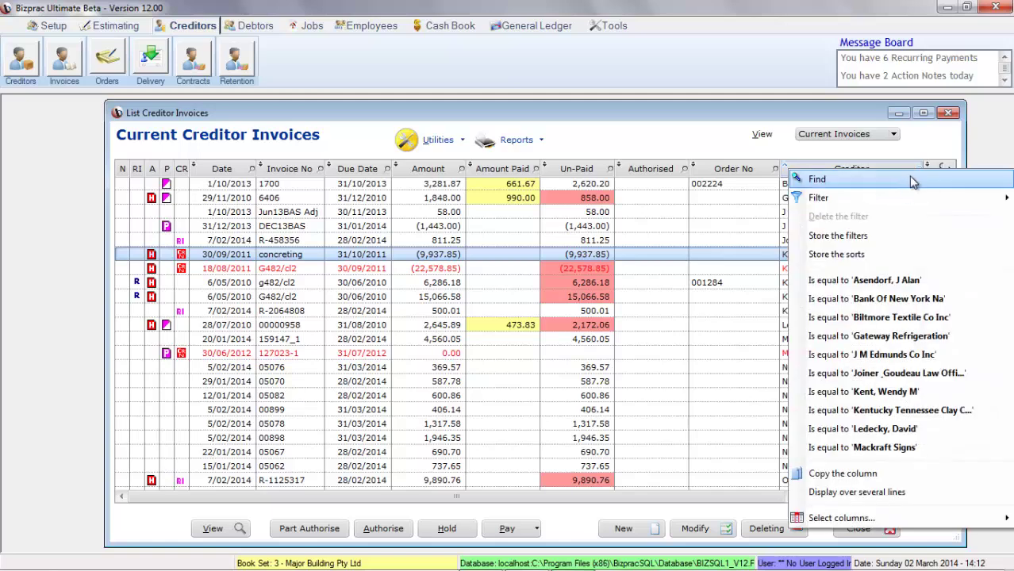
mouse_move(818, 197)
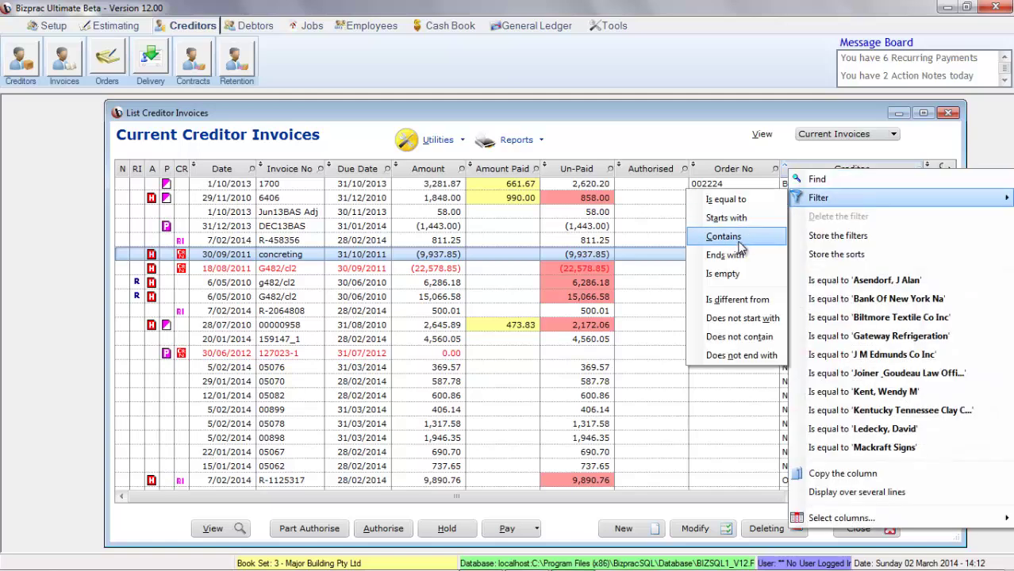
click(741, 235)
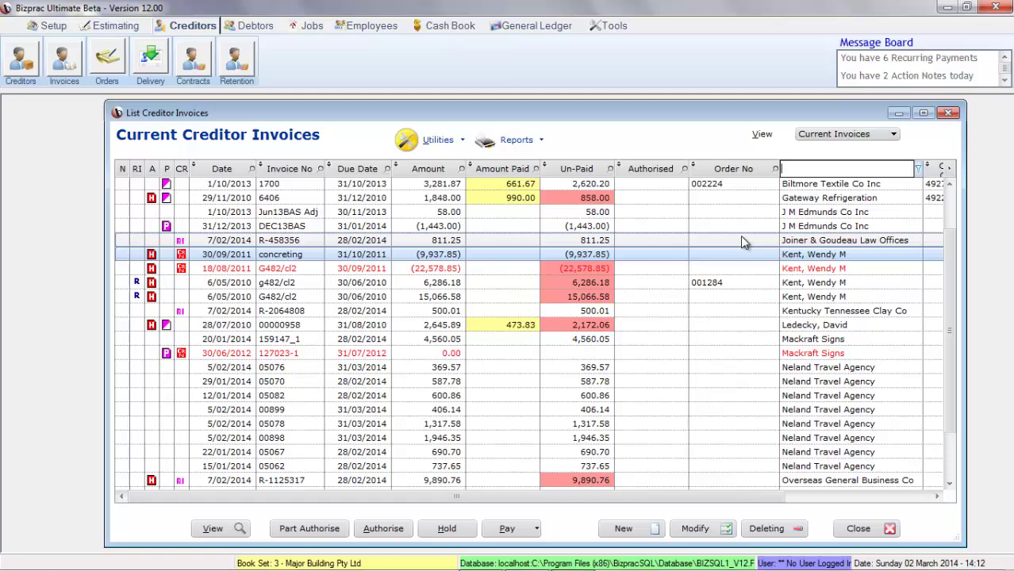
right_click(813, 169)
click(850, 233)
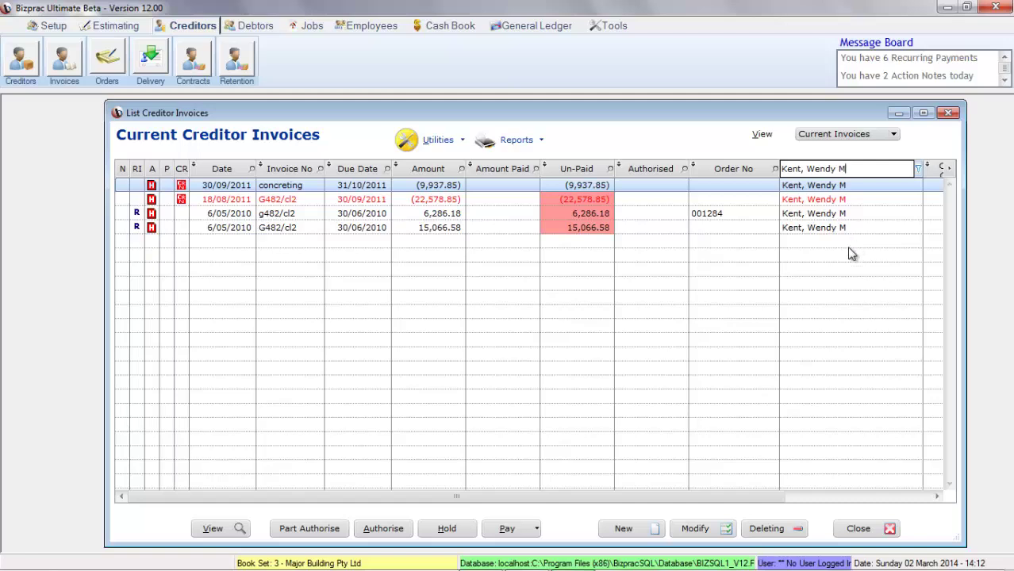
click(919, 171)
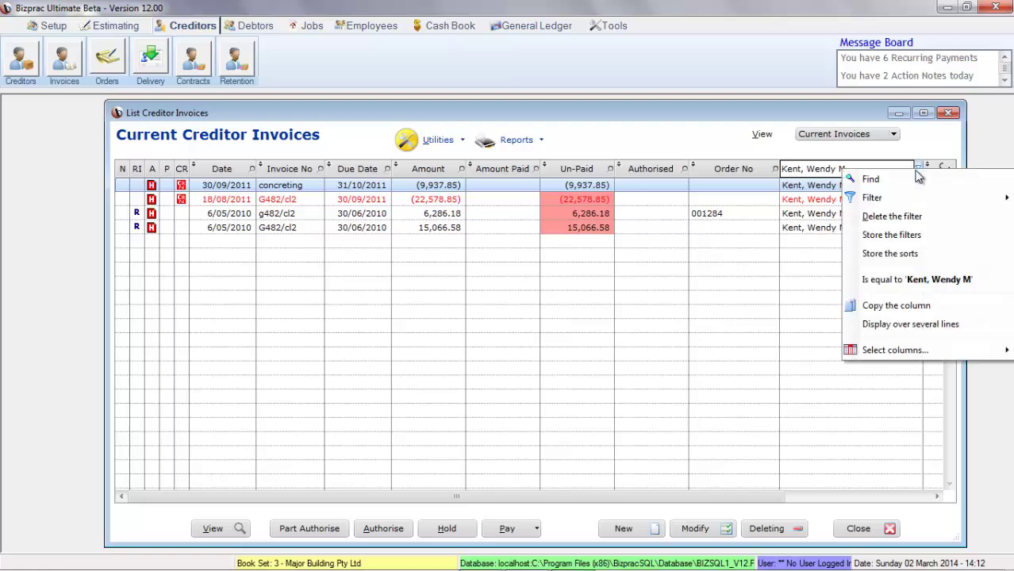
click(903, 218)
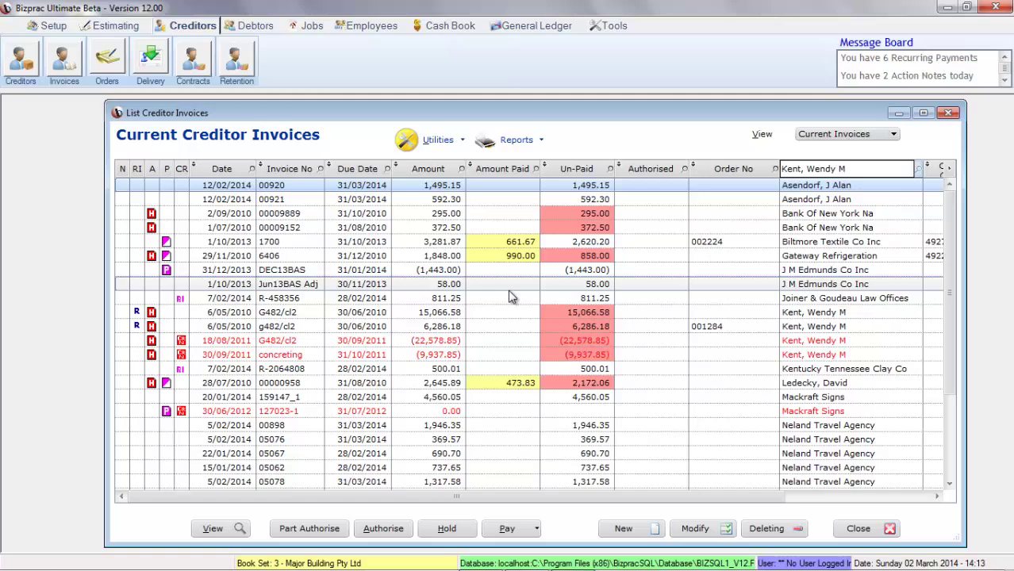
- Sort the full current creditor invoice list by invoice number
click(918, 171)
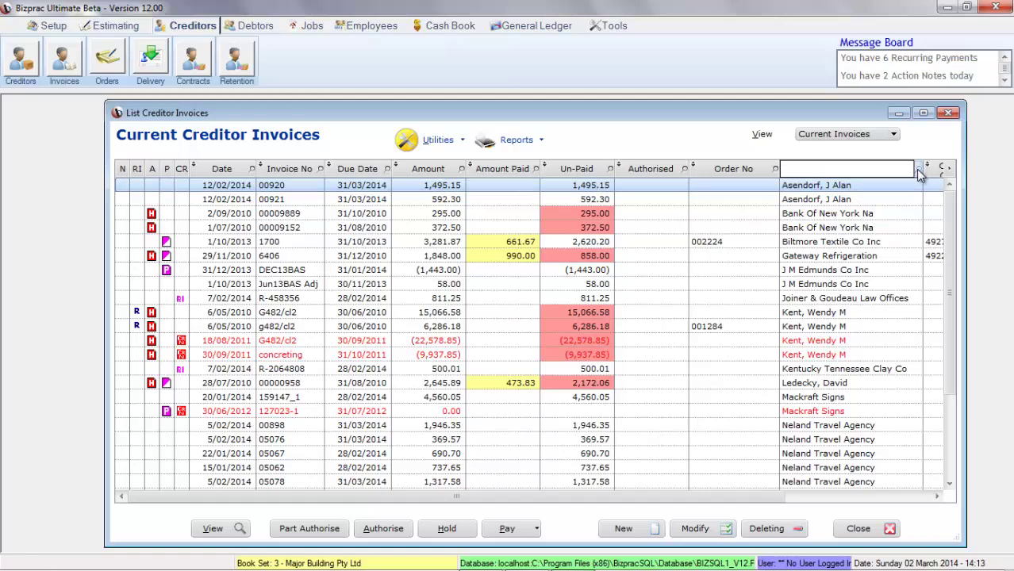
text(NED)
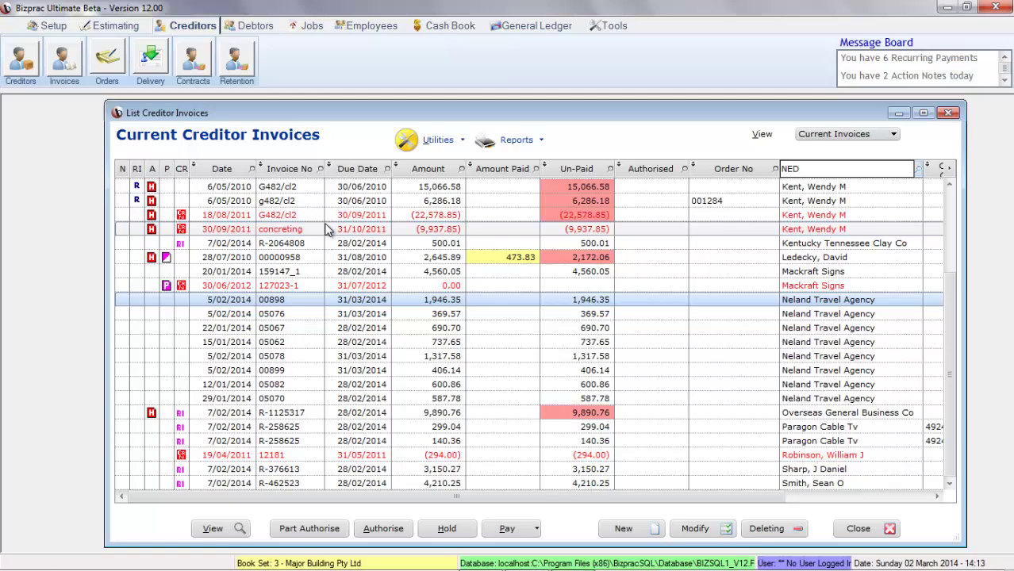
click(253, 169)
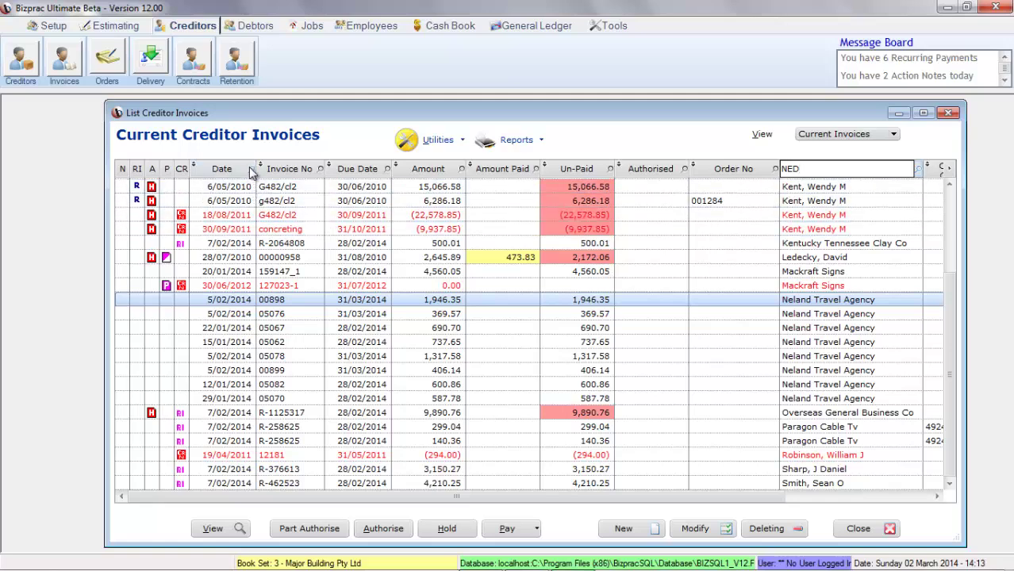
click(319, 169)
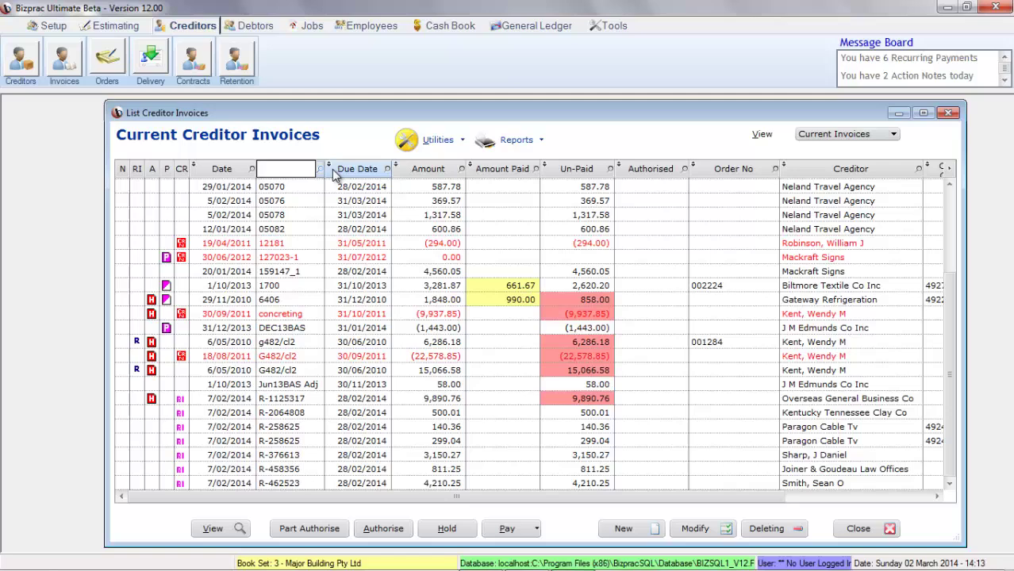
click(302, 230)
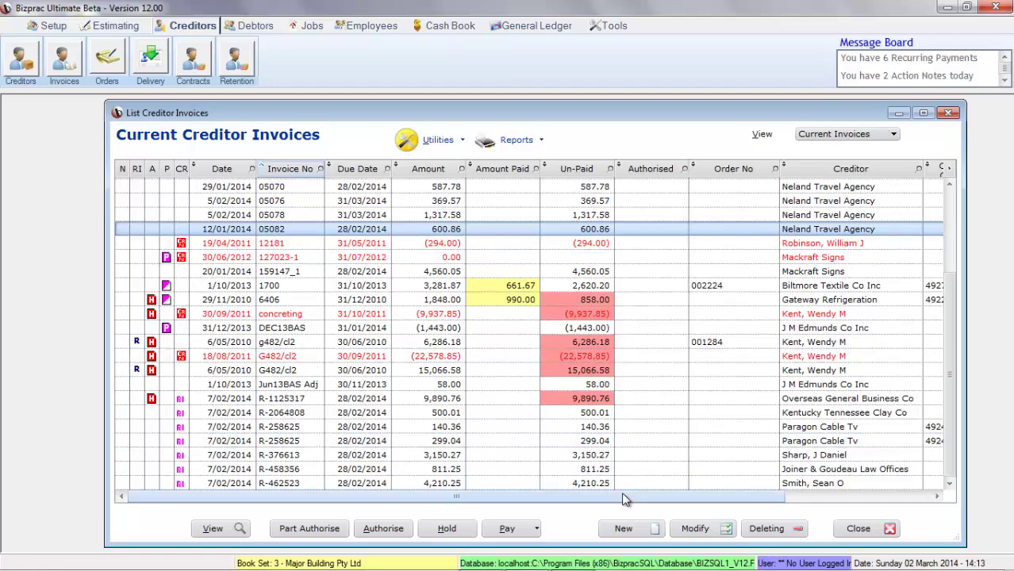
drag(635, 497, 828, 518)
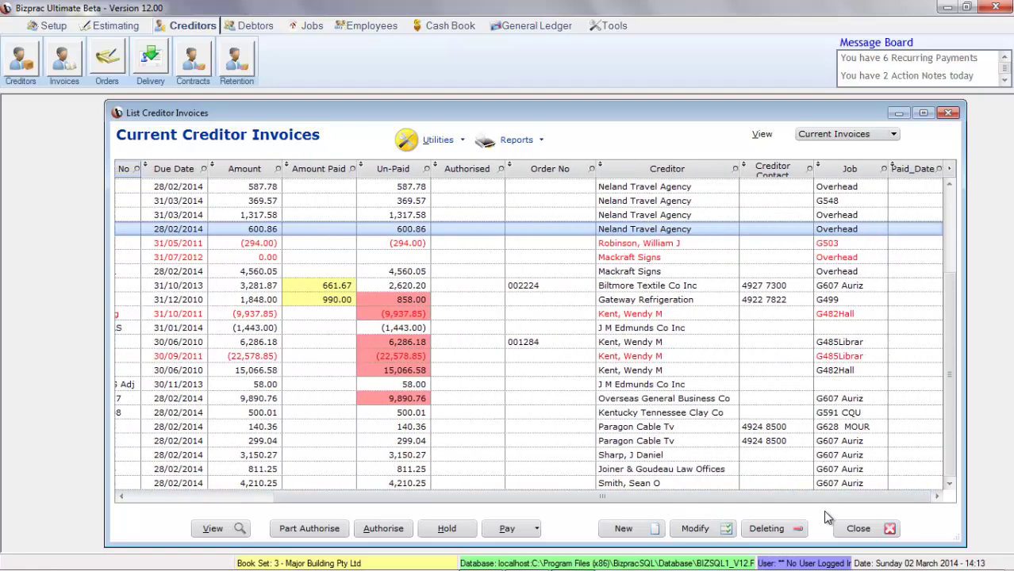
drag(768, 498, 555, 500)
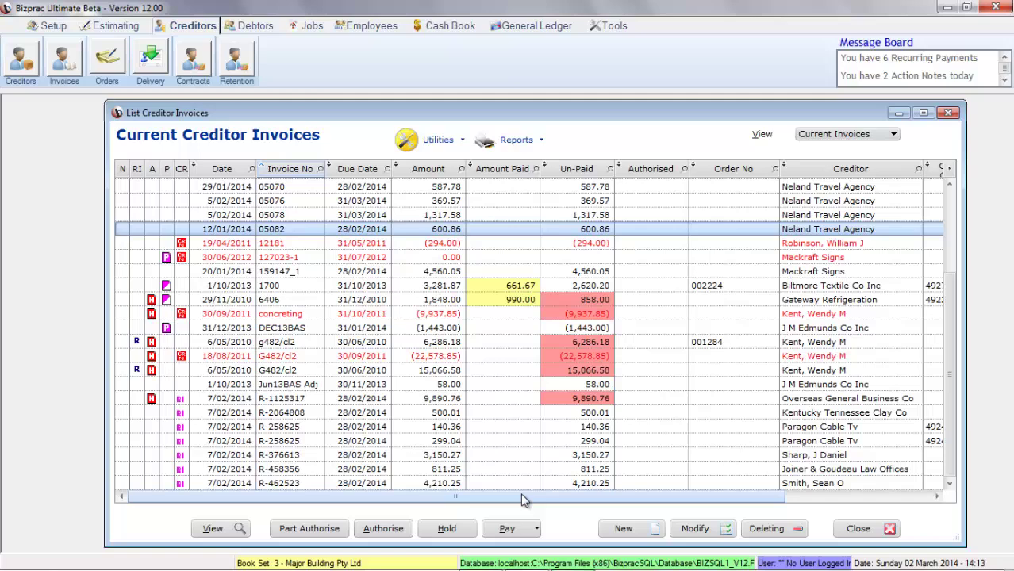
right_click(500, 172)
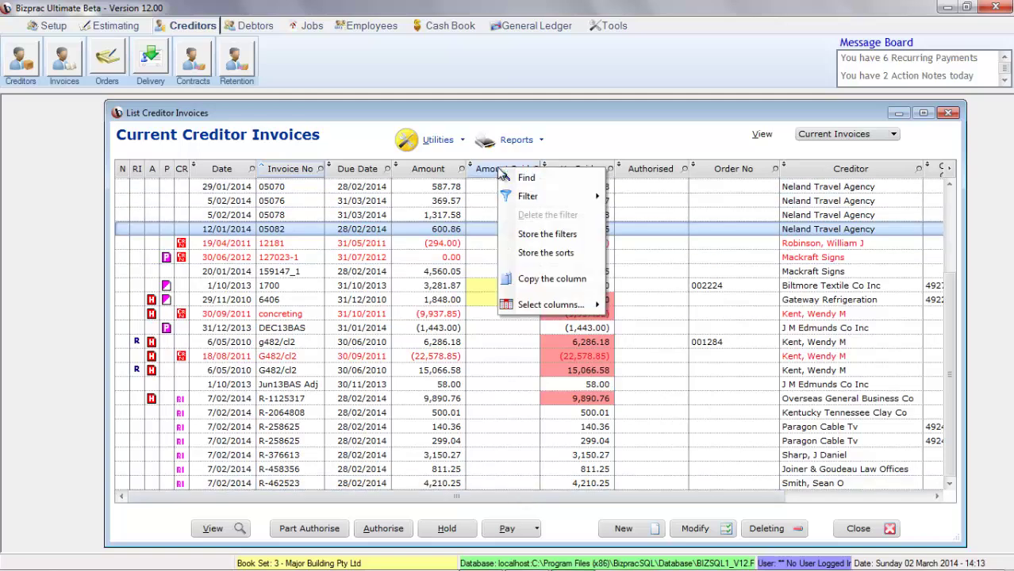
mouse_move(551, 305)
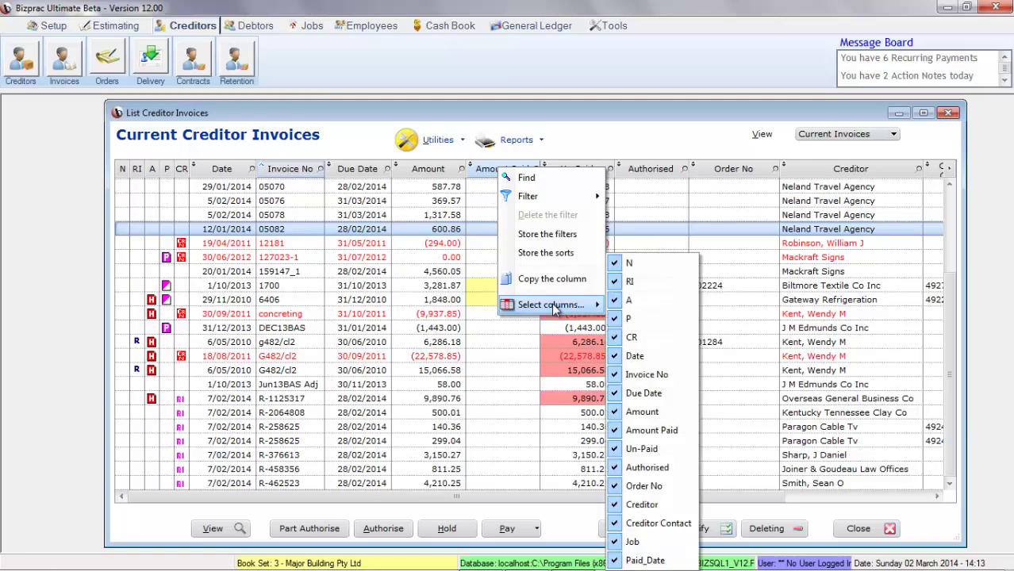
click(482, 176)
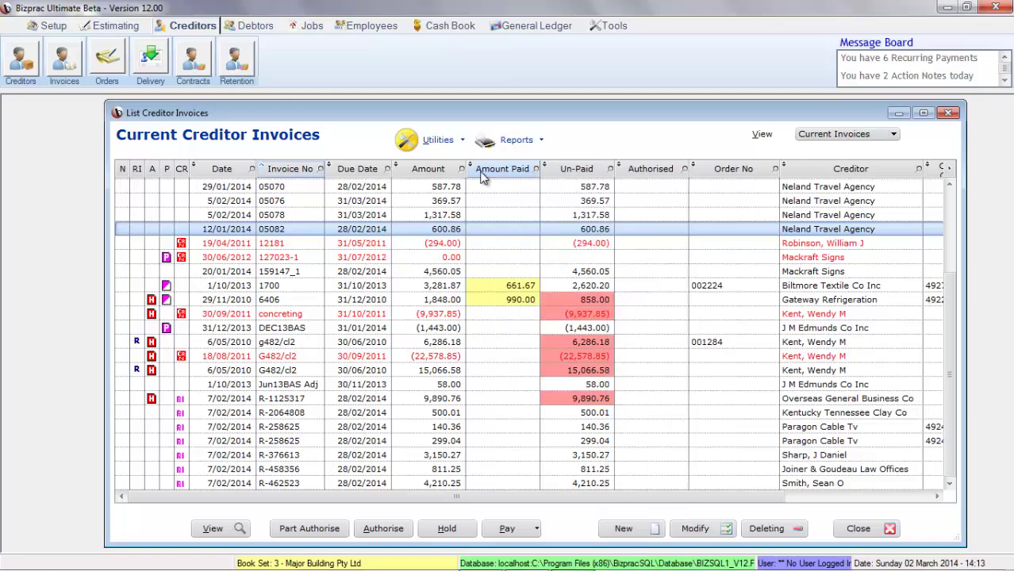
right_click(483, 176)
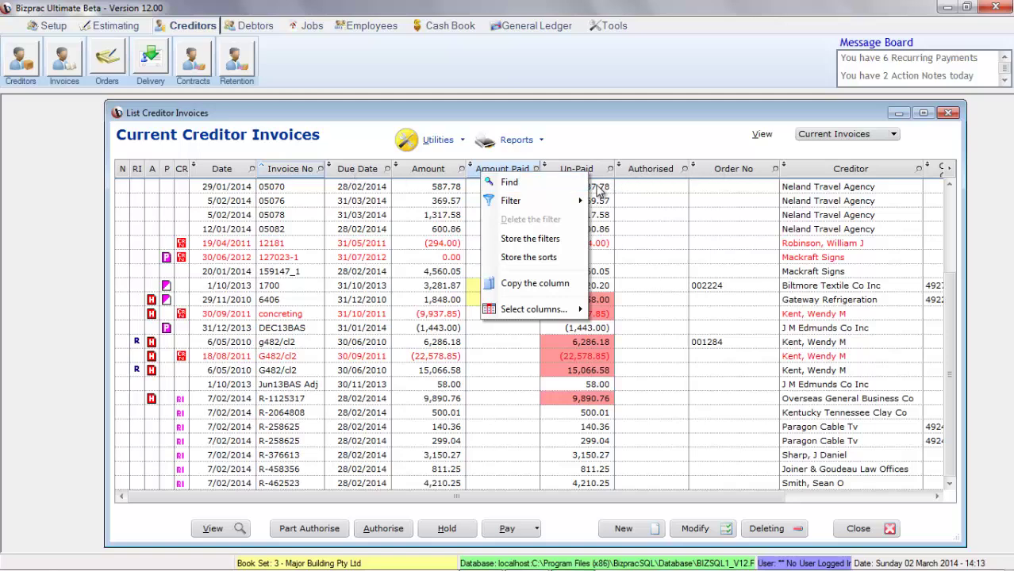
mouse_move(533, 309)
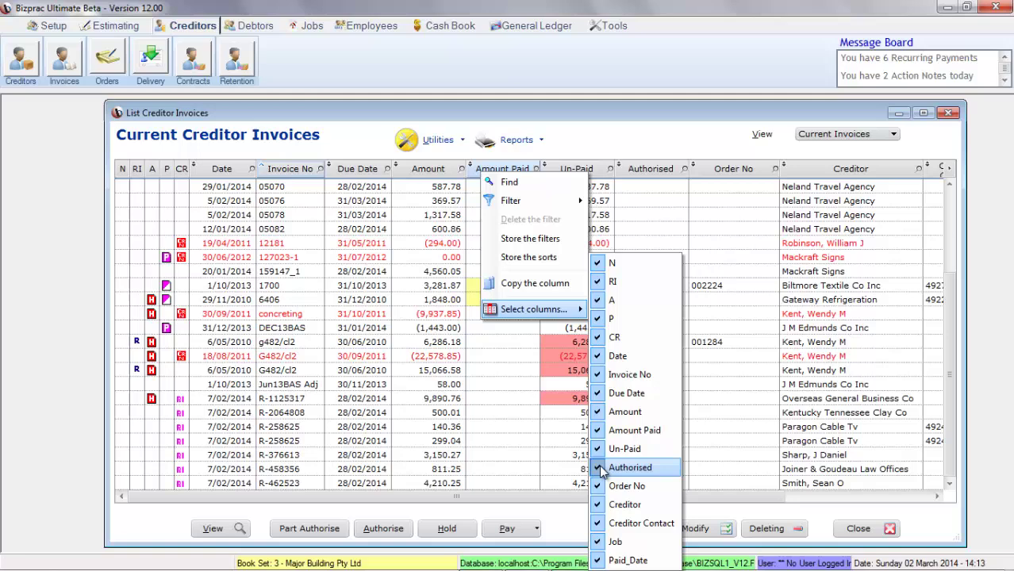
click(601, 394)
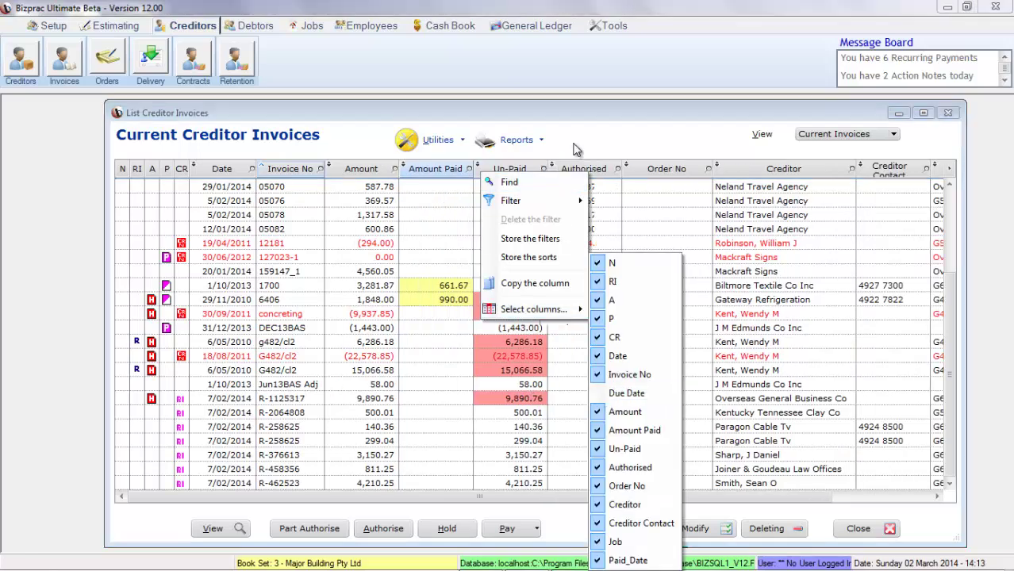
click(609, 395)
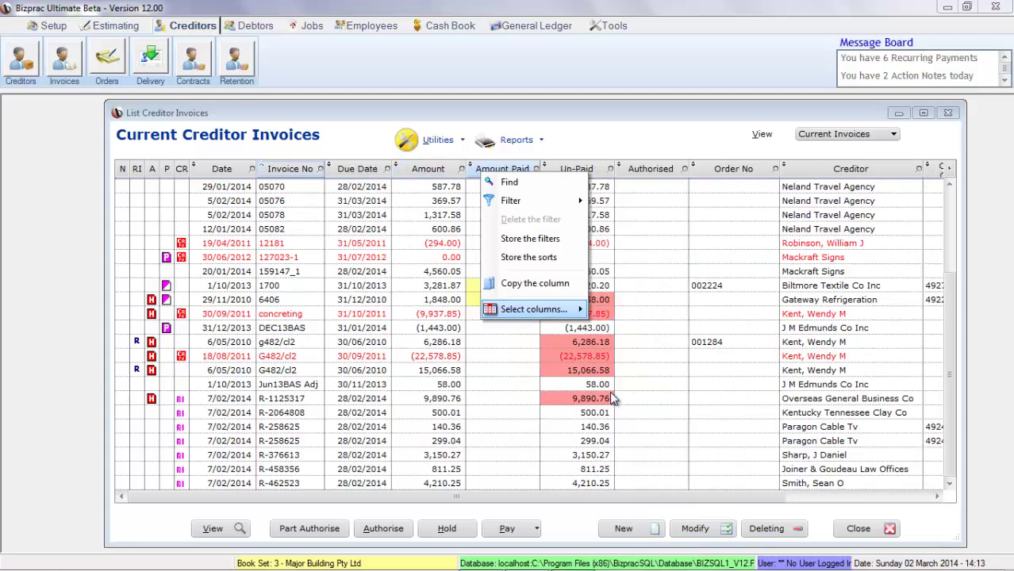
click(594, 148)
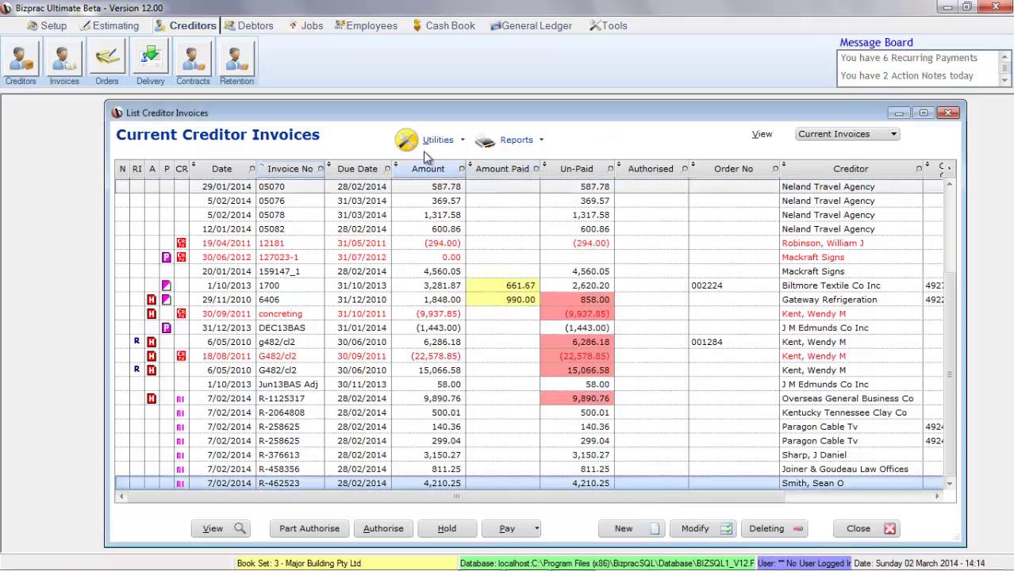
- Add a Sum row under the list totalling the Amount column at 27,906.39
right_click(428, 488)
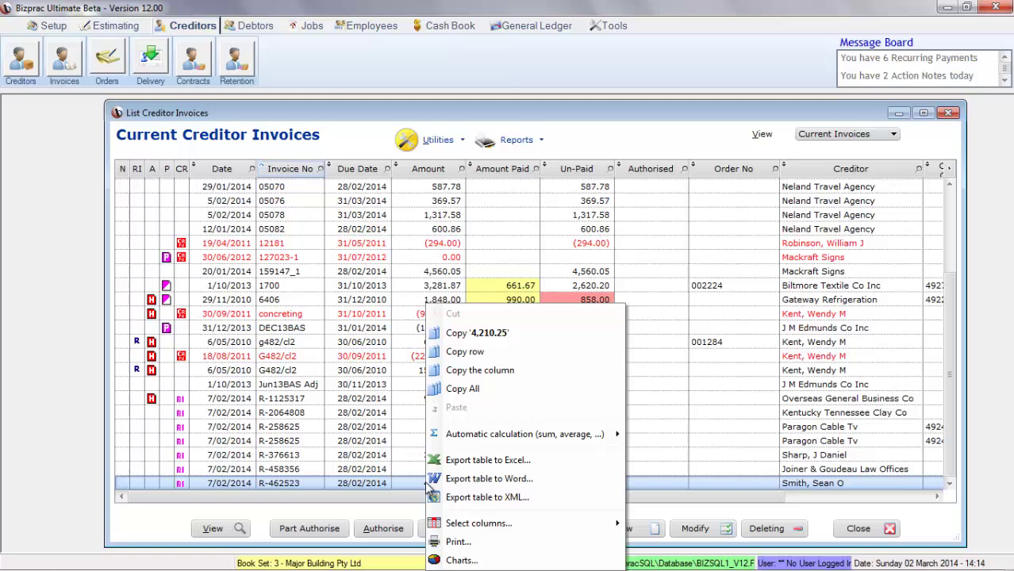
mouse_move(523, 435)
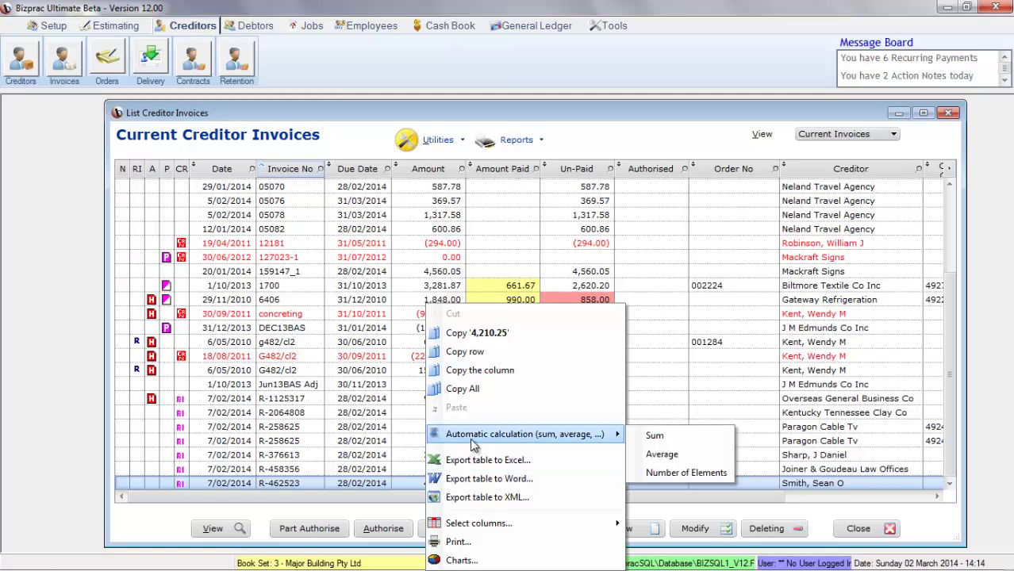
click(655, 436)
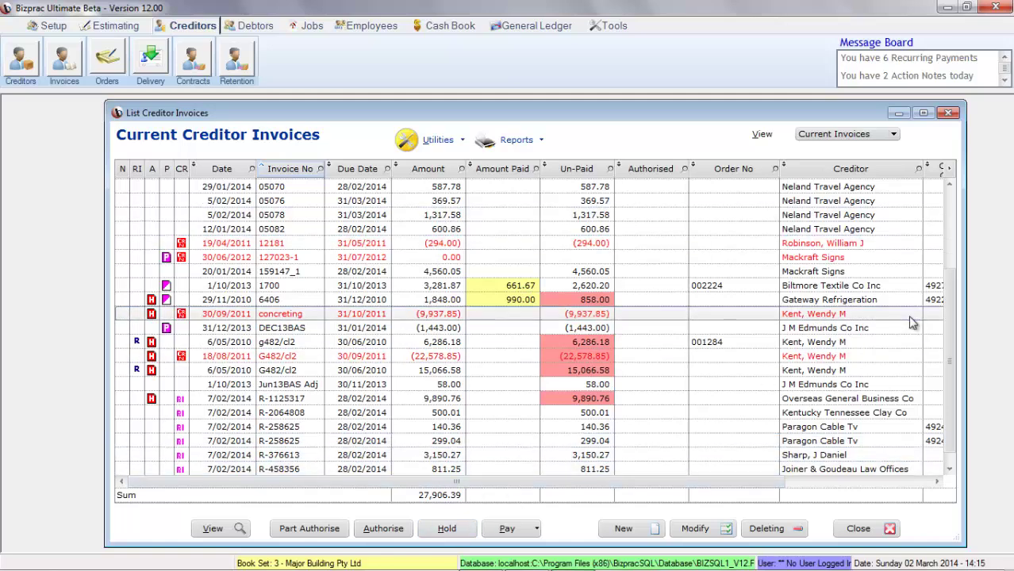
click(869, 205)
- Filter the Creditor column to Neland Travel Agency, showing eight invoices with Amount sum 6,656.63
right_click(869, 204)
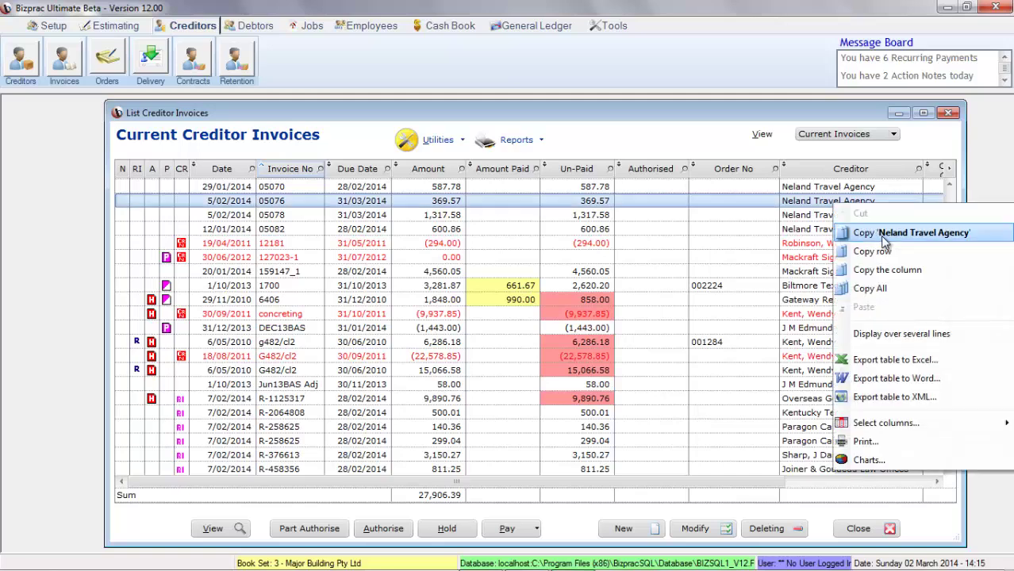
click(897, 168)
click(921, 167)
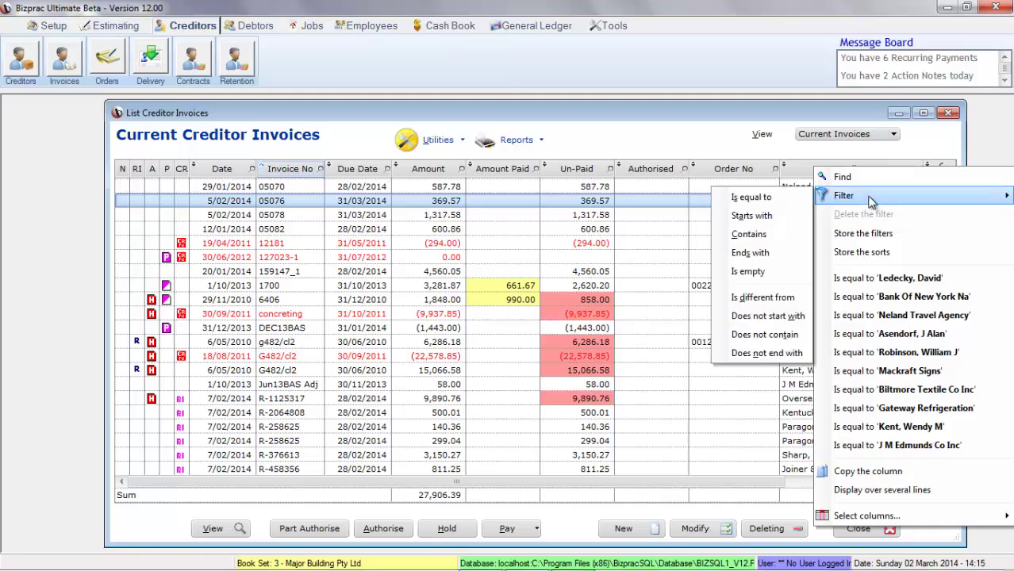
click(768, 236)
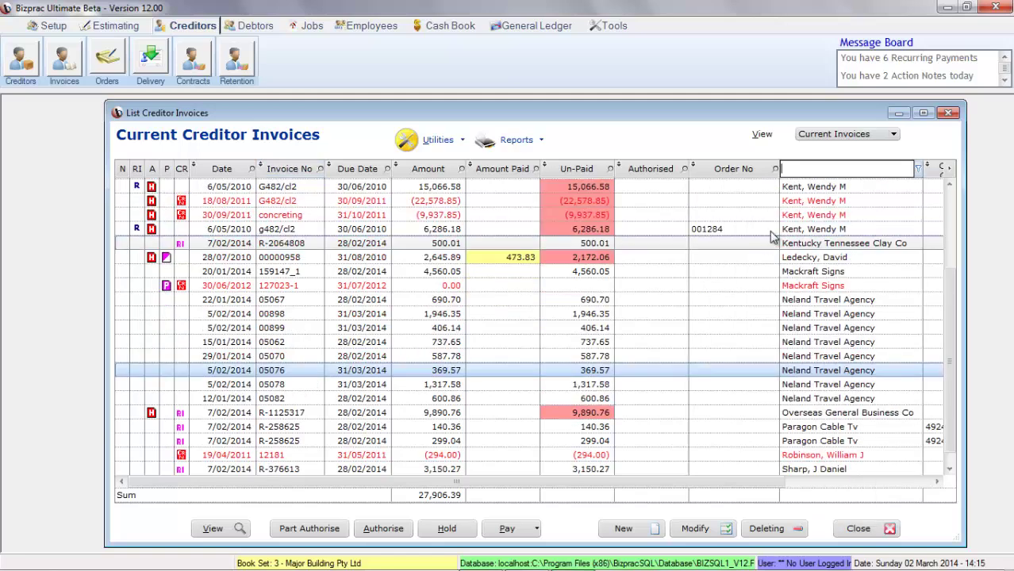
right_click(816, 168)
click(852, 231)
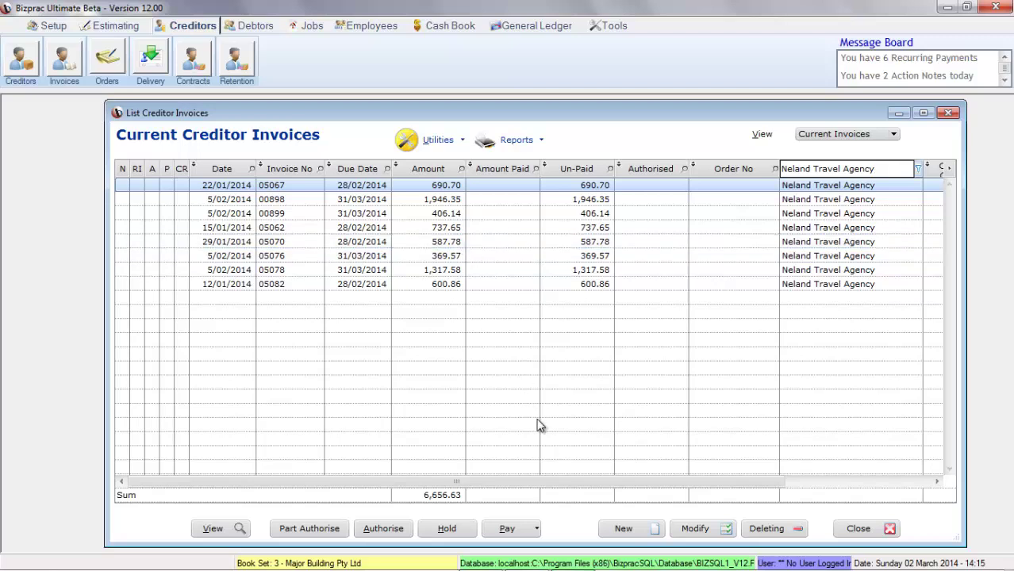
- Add an Un-Paid sum and delete the creditor filter, giving totals 27,906.39 and 25,780.89
right_click(579, 500)
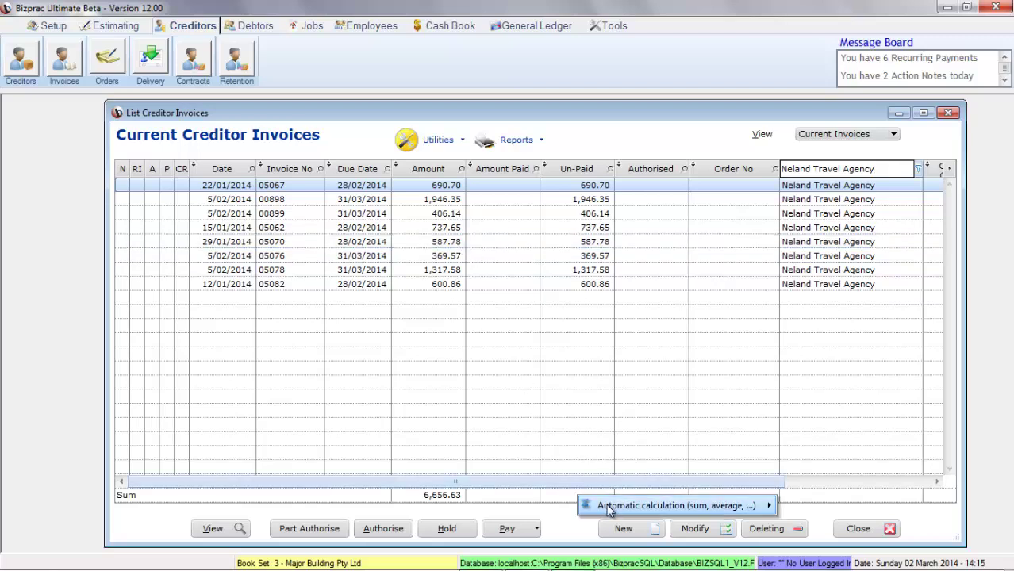
click(825, 506)
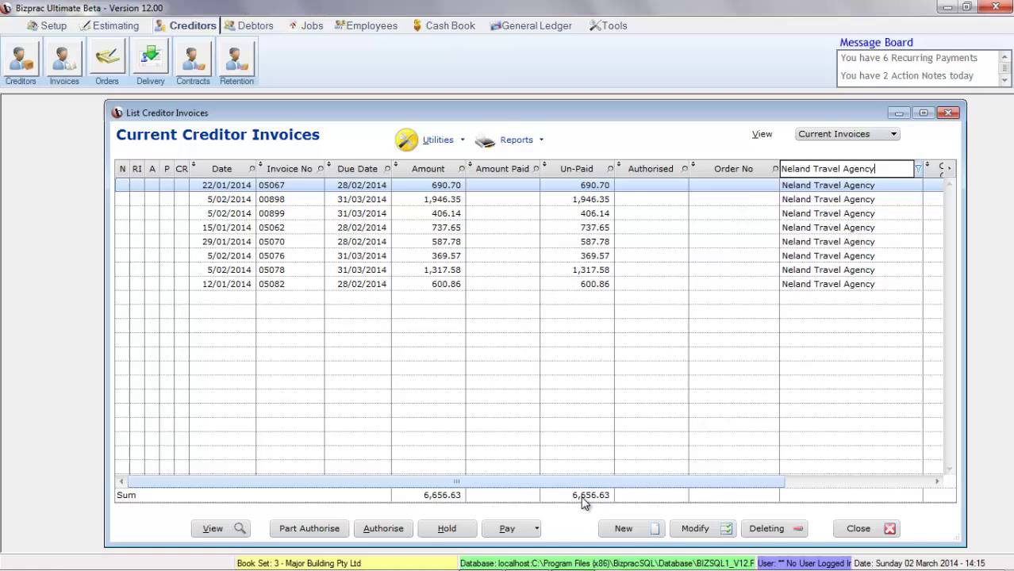
right_click(919, 172)
click(870, 215)
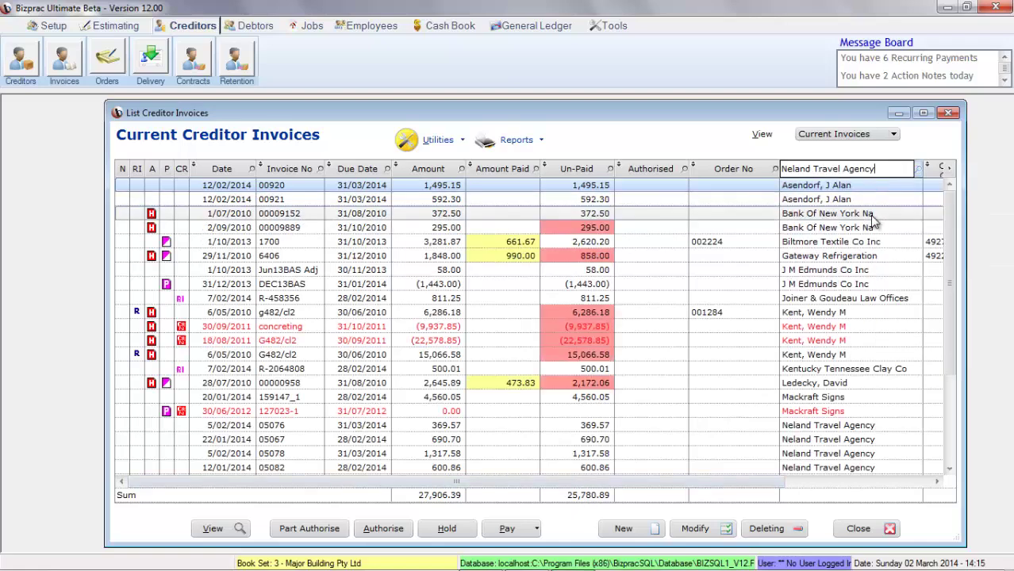